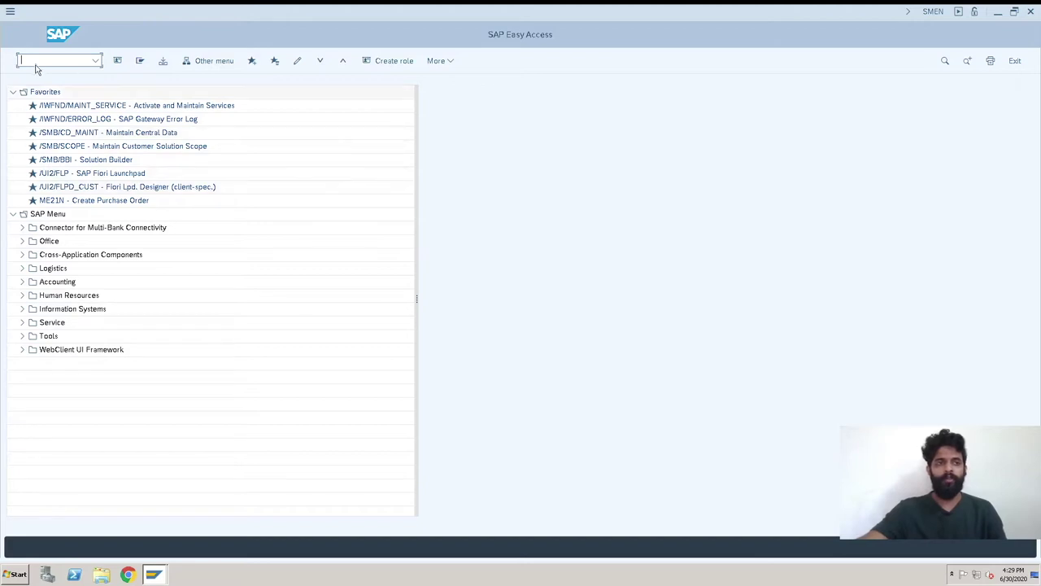
Step: Run SPRO, open the SAP Reference IMG, and expand Materials Management
text(spro)
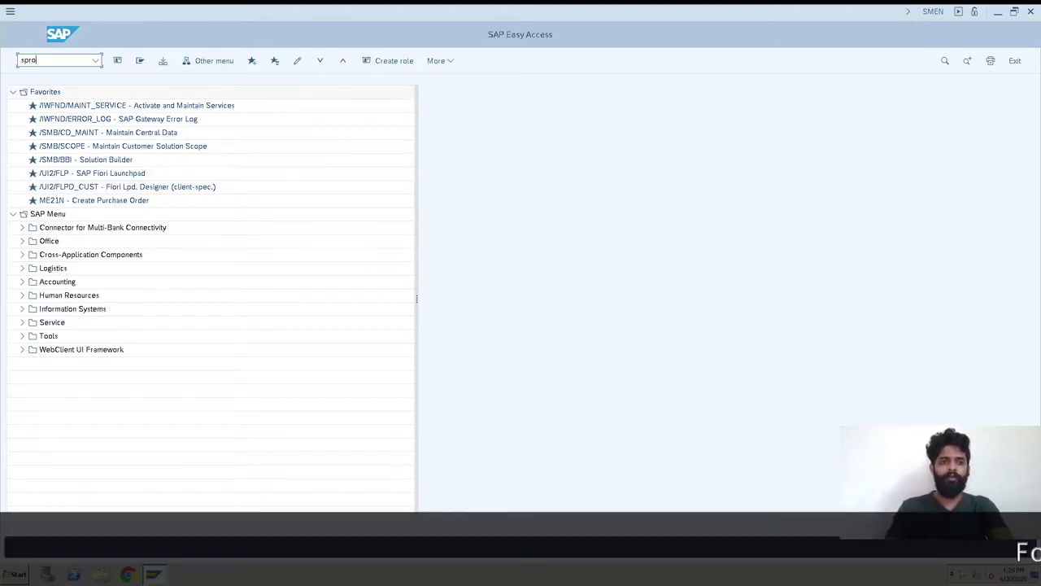
key(Return)
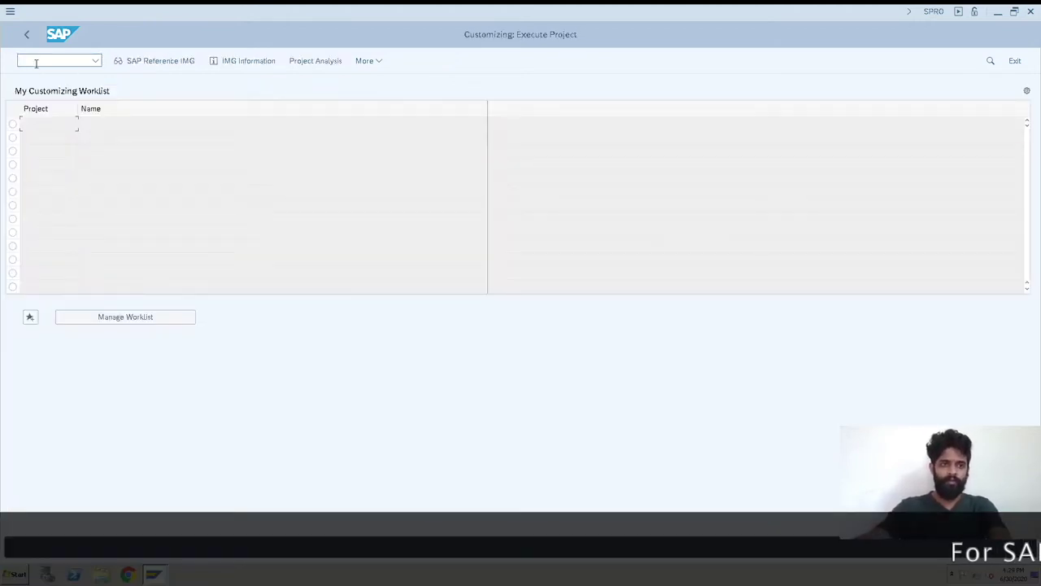
click(165, 64)
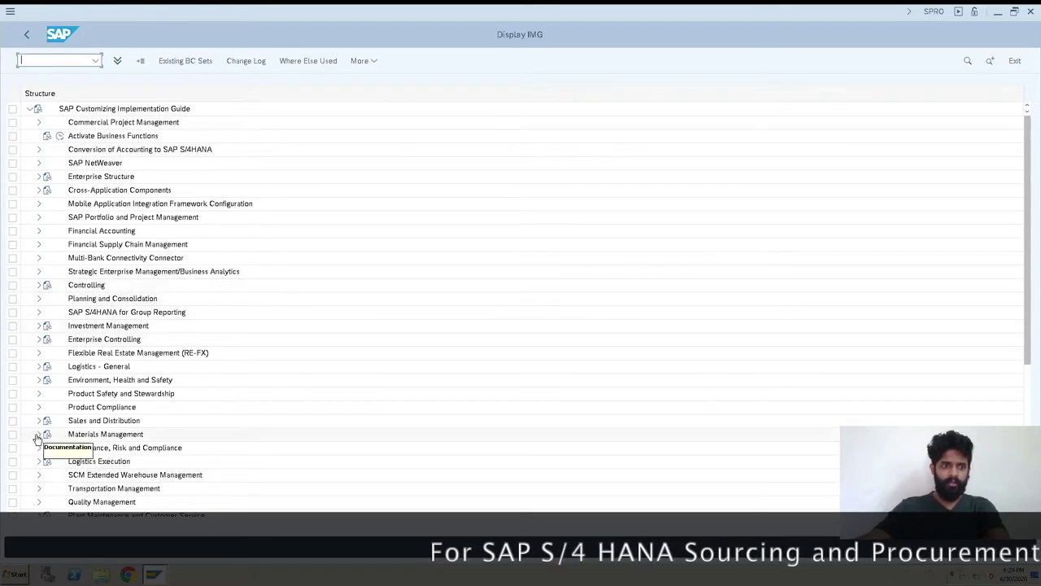
click(78, 435)
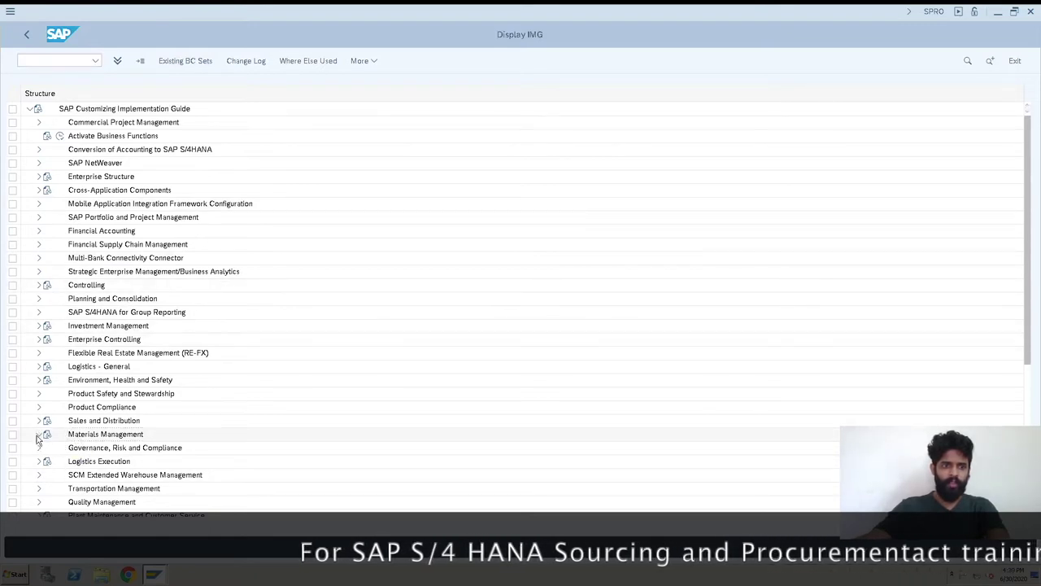
click(38, 435)
Step: Expand Purchasing and execute the Create Purchasing Groups activity
scroll(220, 380, down, 3)
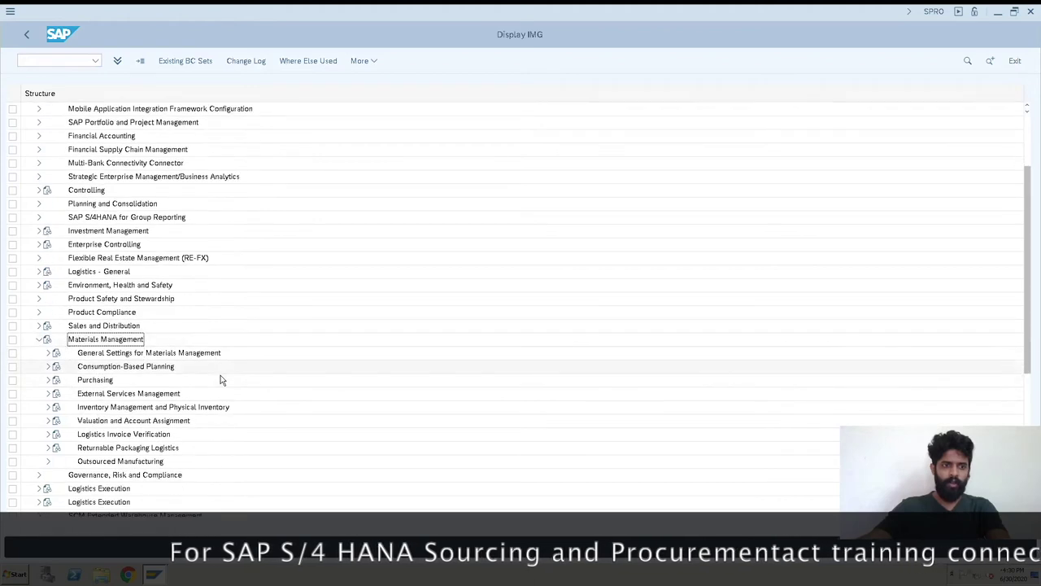
scroll(220, 380, down, 3)
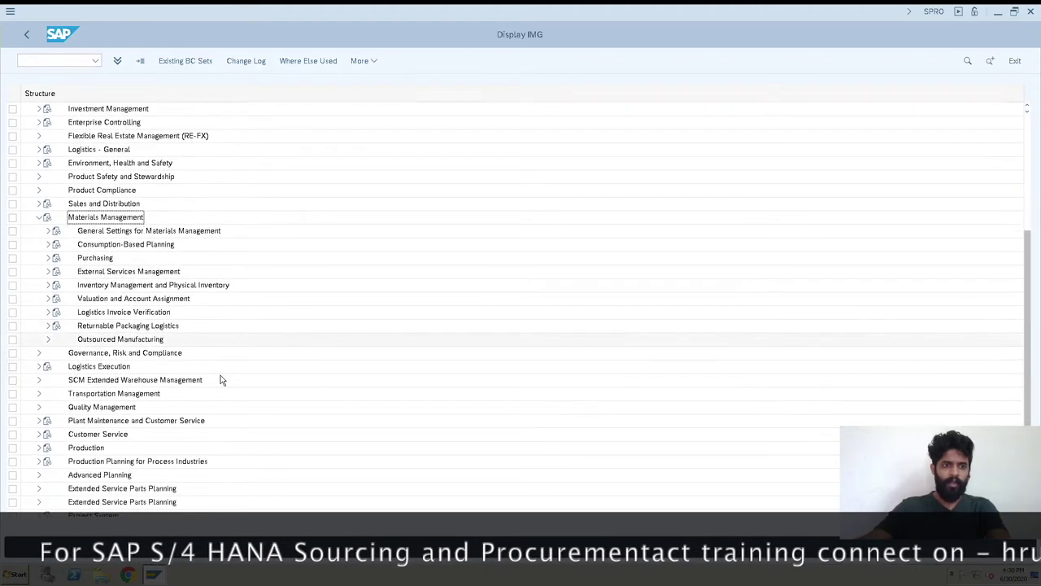
scroll(118, 254, down, 2)
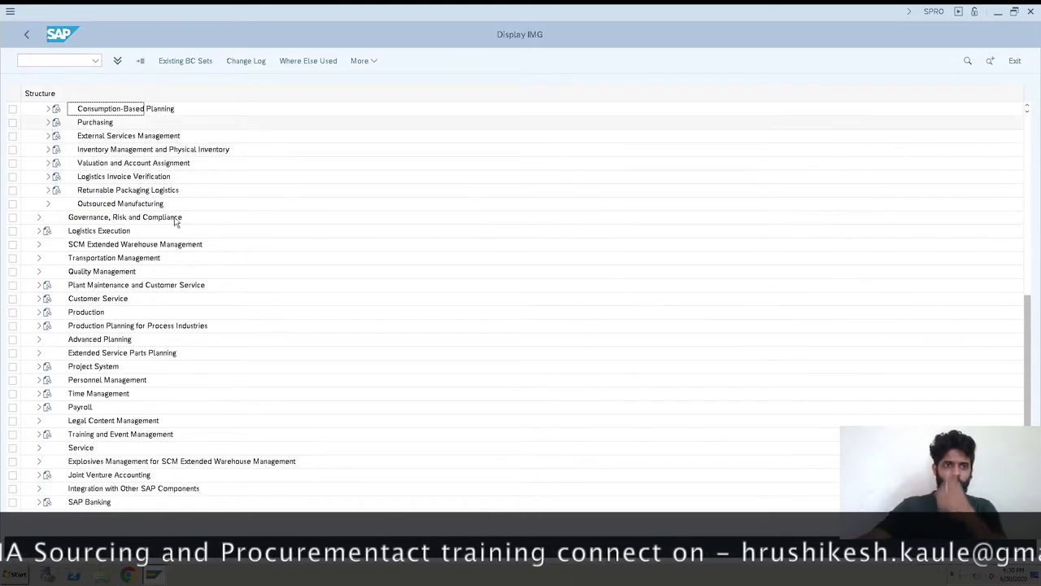
scroll(207, 244, up, 1)
click(48, 148)
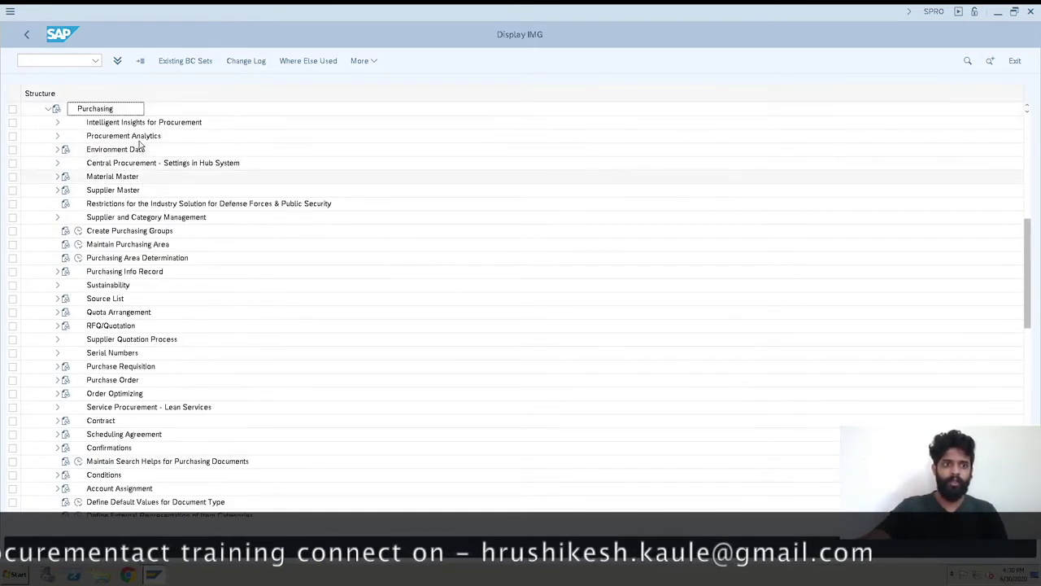
click(134, 246)
click(140, 233)
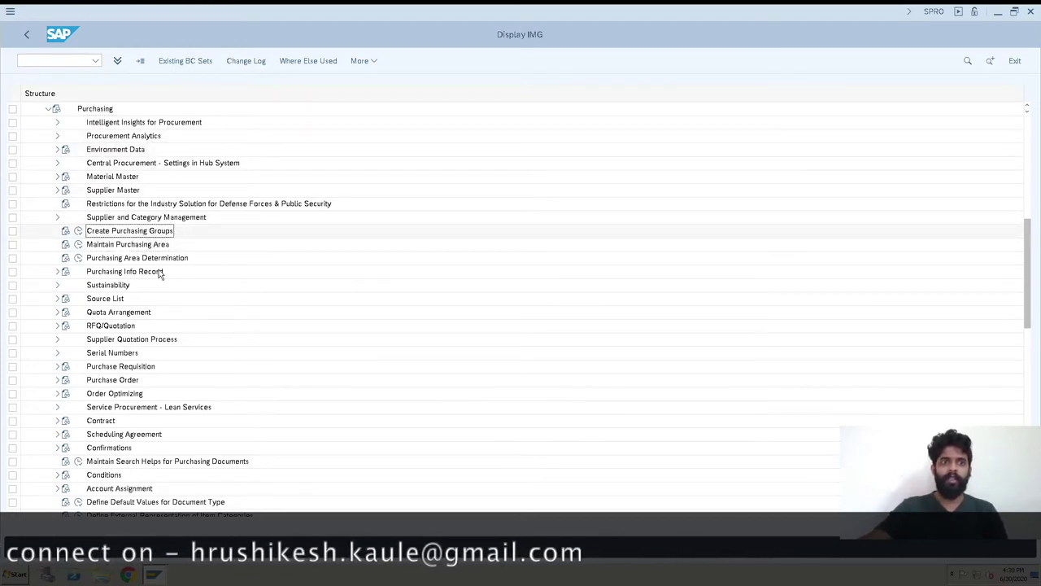
click(79, 232)
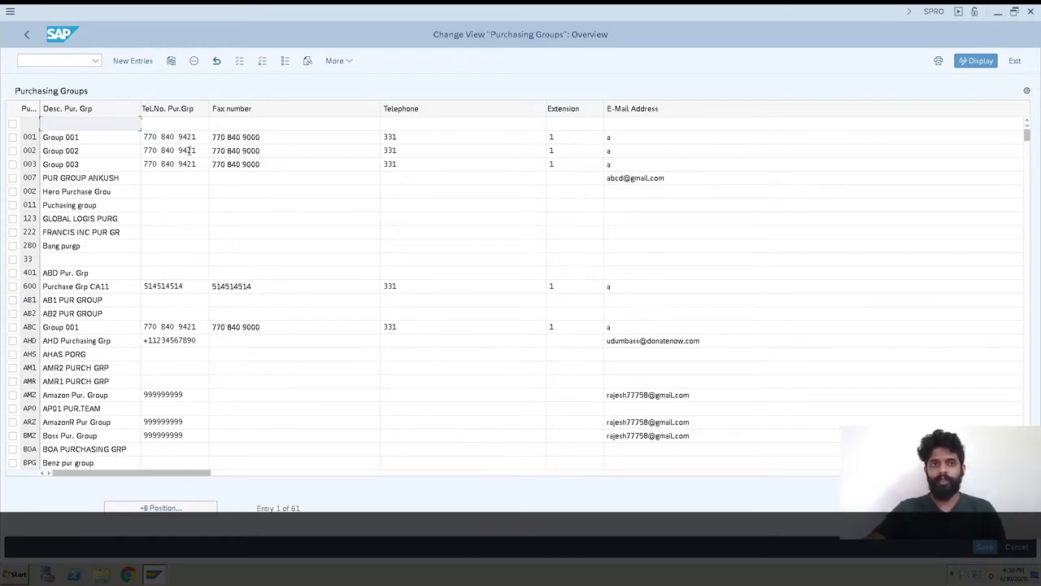
Step: Add a new entry row and enter purchasing group key Kp1
click(130, 61)
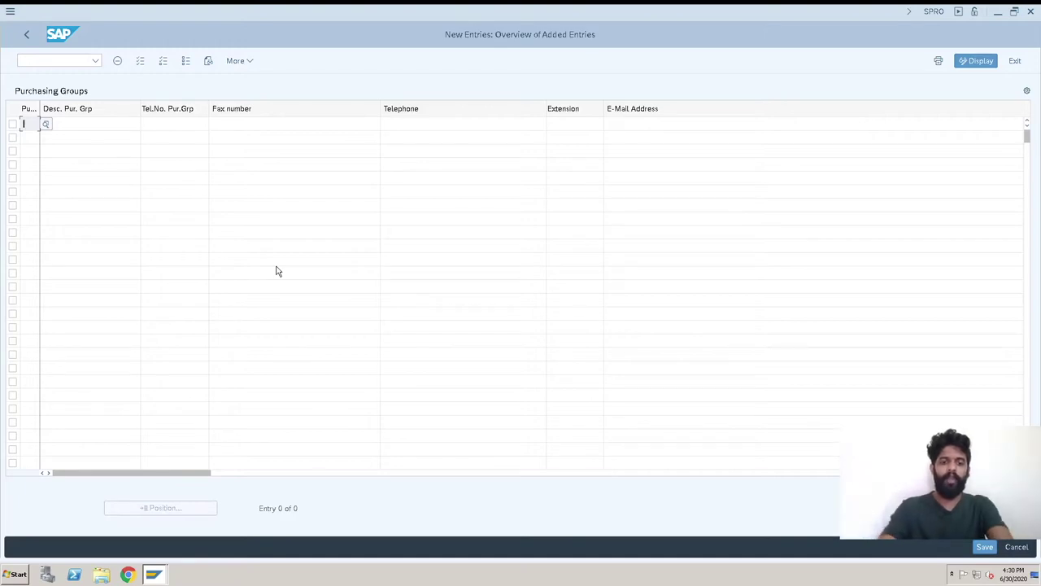
text(KB)
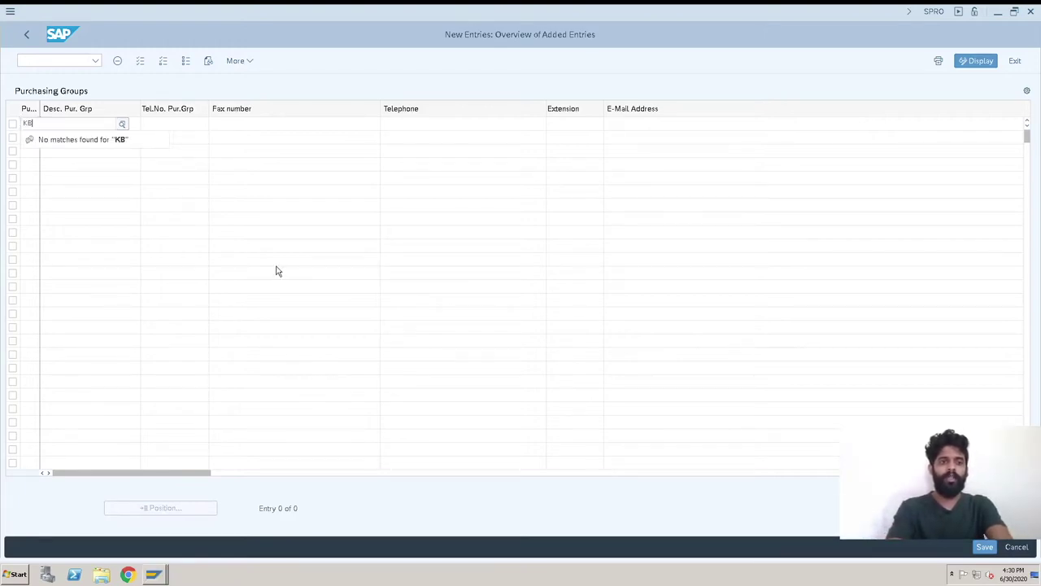
key(BackSpace)
key(BackSpace)
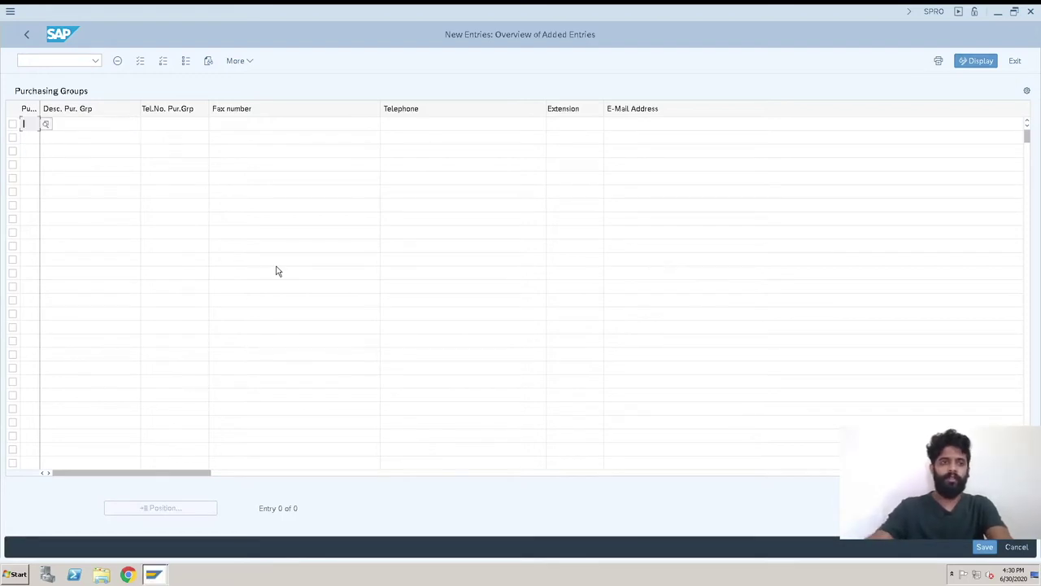
key(Return)
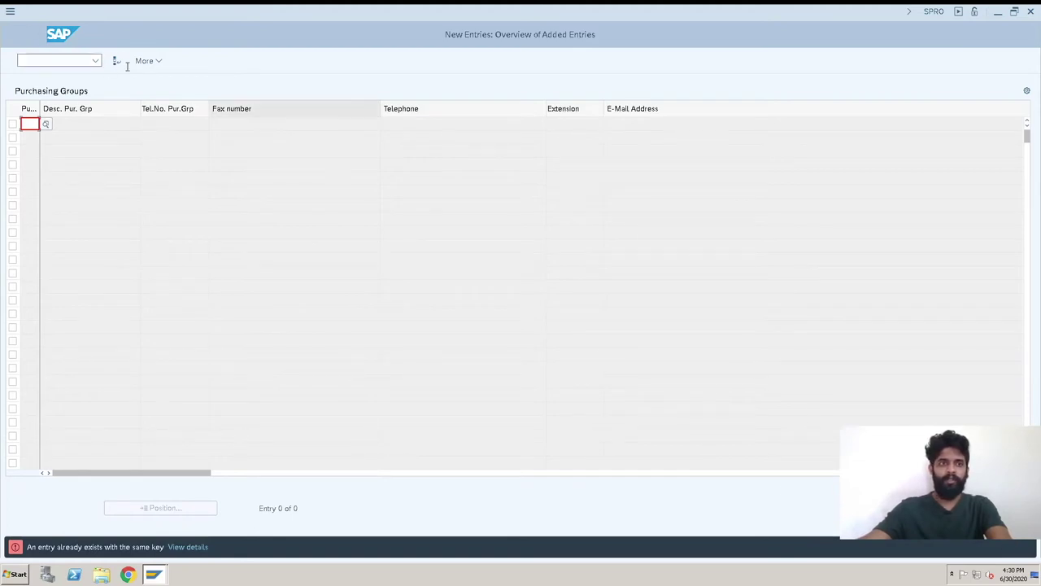
click(32, 122)
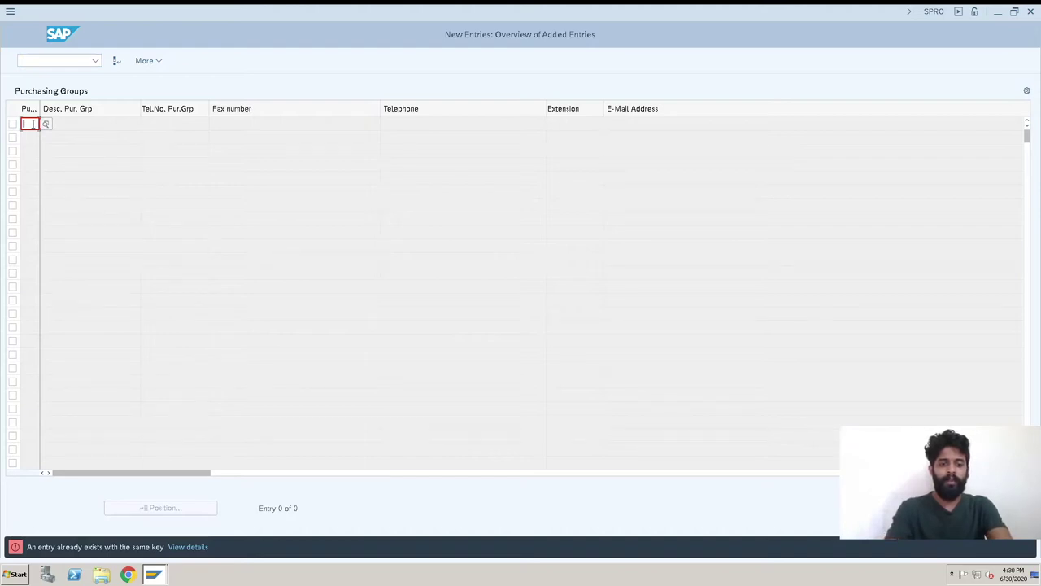
text(Kp1)
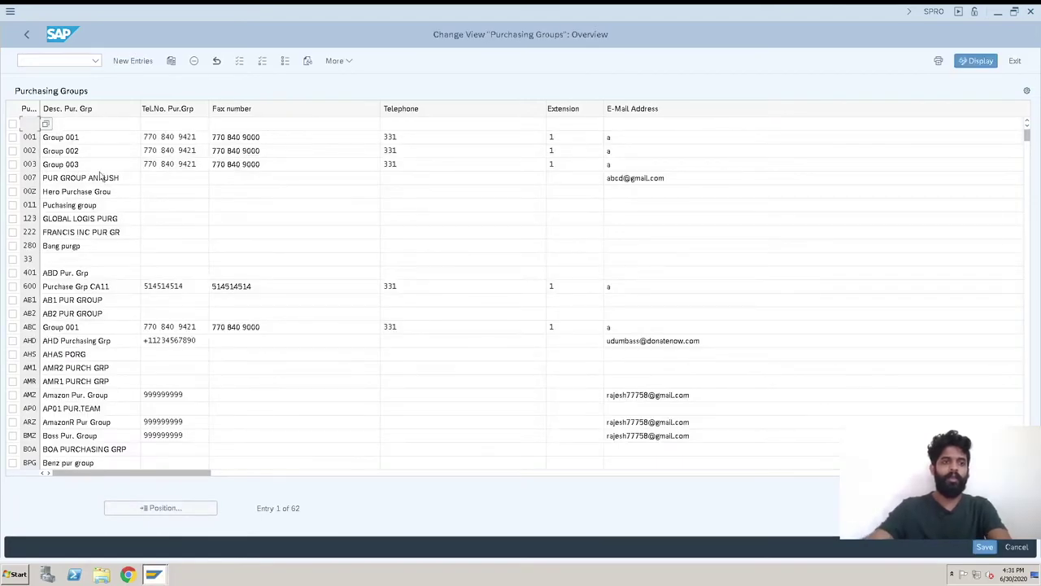
Step: Use Position to jump to group KP1, then return to the overview
click(154, 508)
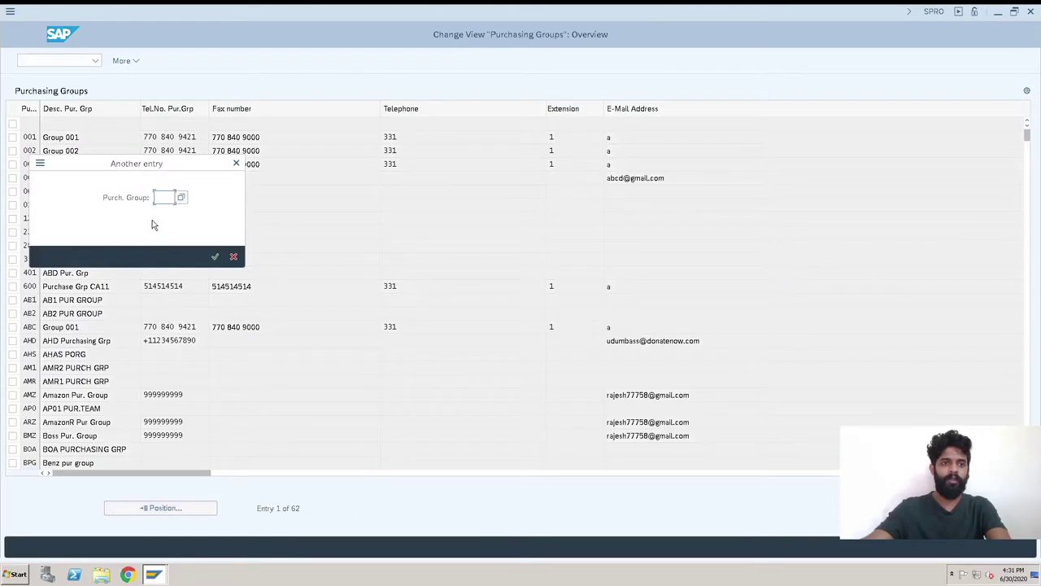
text(kp1)
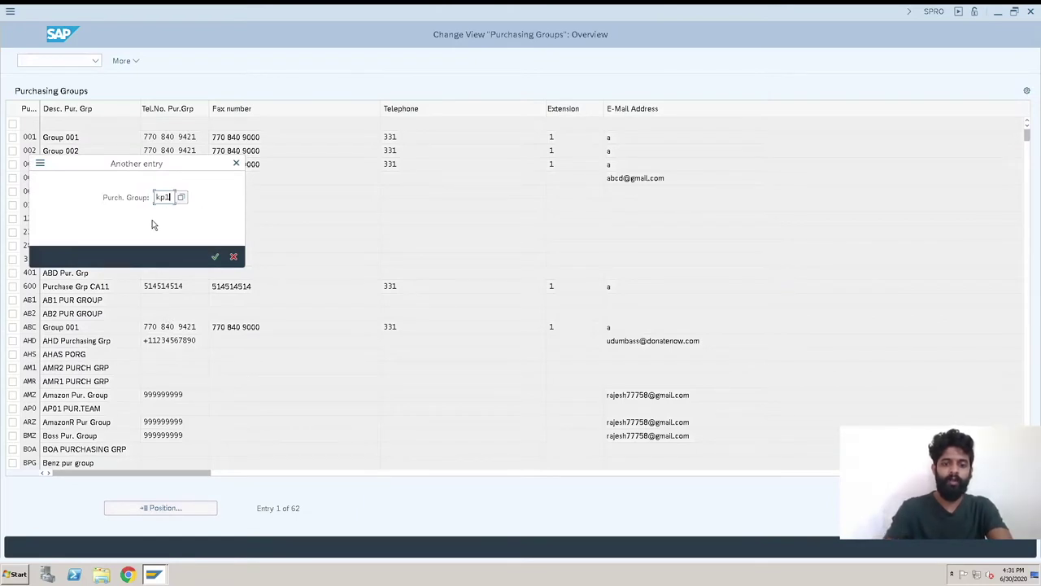
key(Return)
click(78, 122)
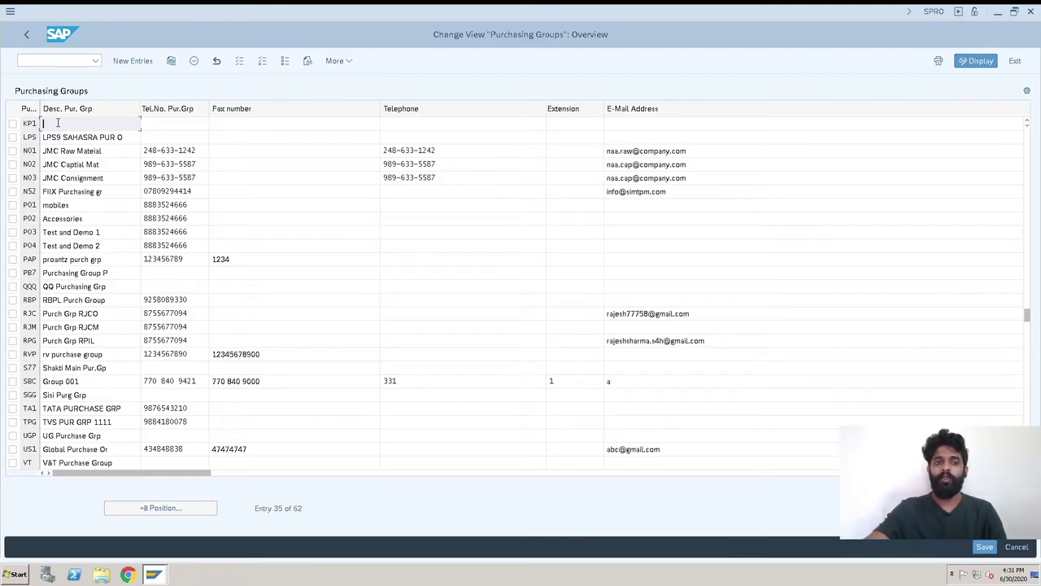
click(126, 69)
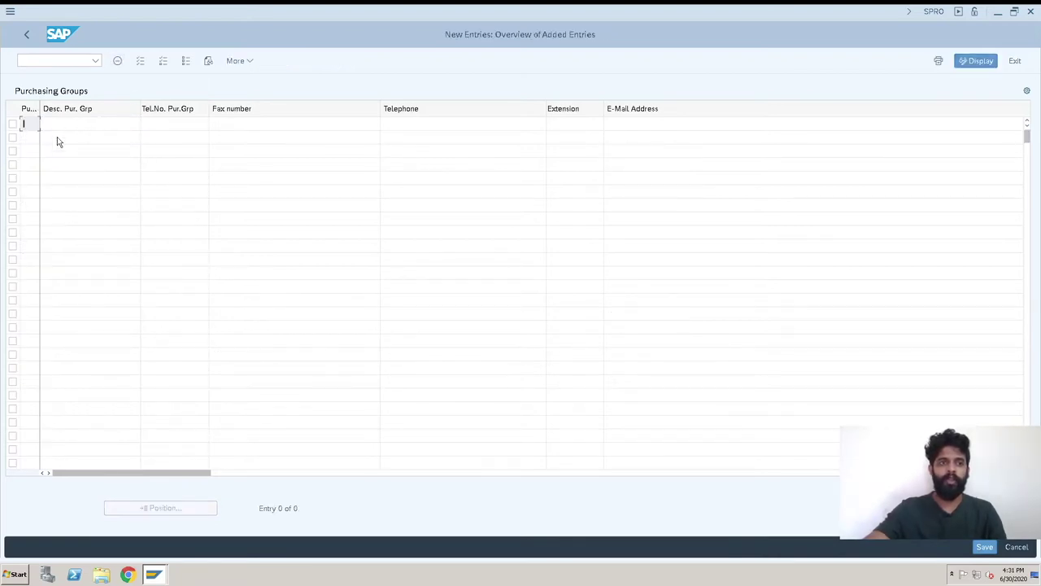
click(27, 34)
Step: Reposition on KP1, select its row and delete the entry
click(160, 507)
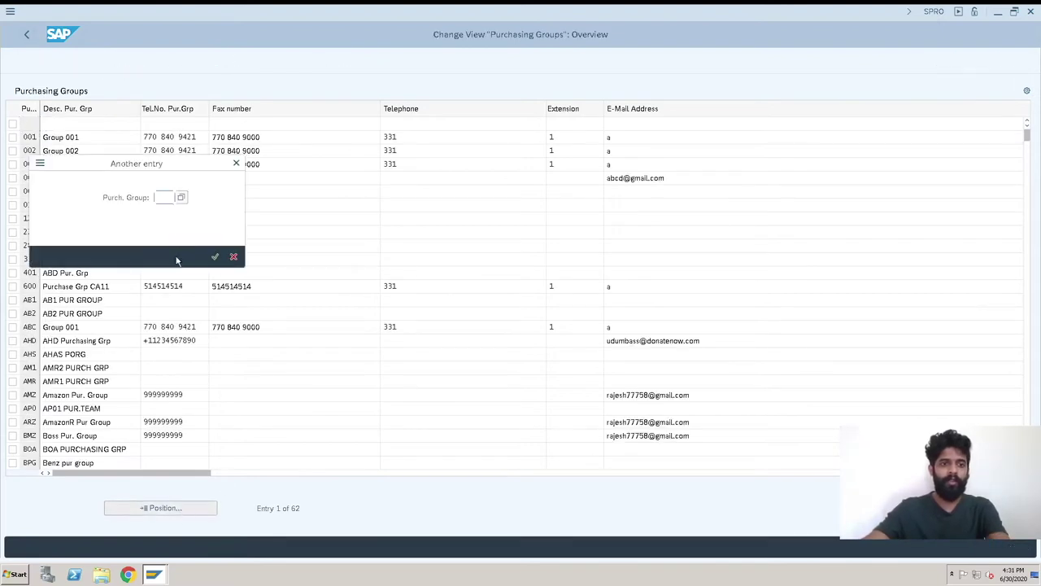
key(BackSpace)
click(166, 213)
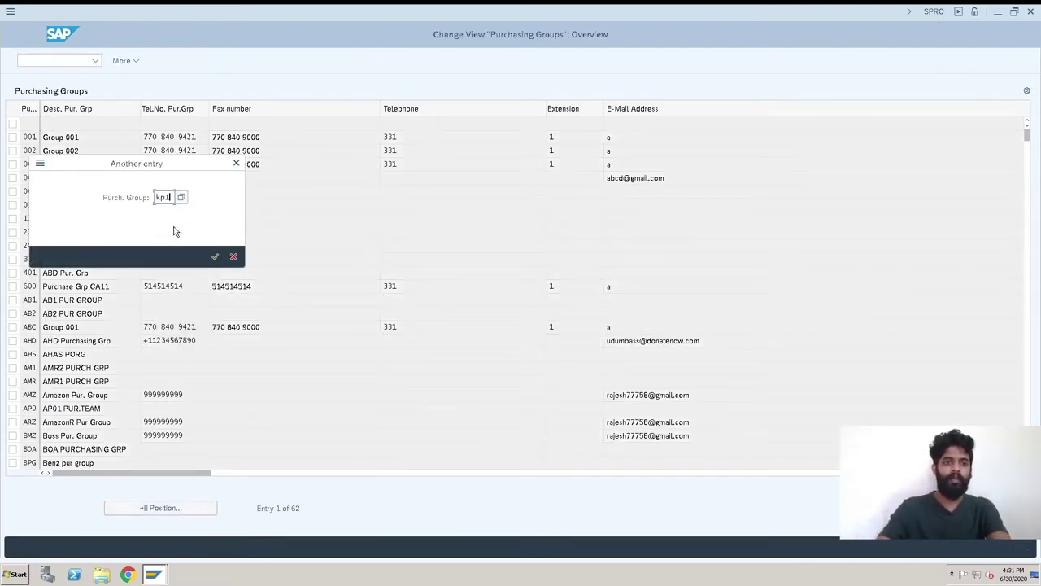
key(Return)
click(11, 125)
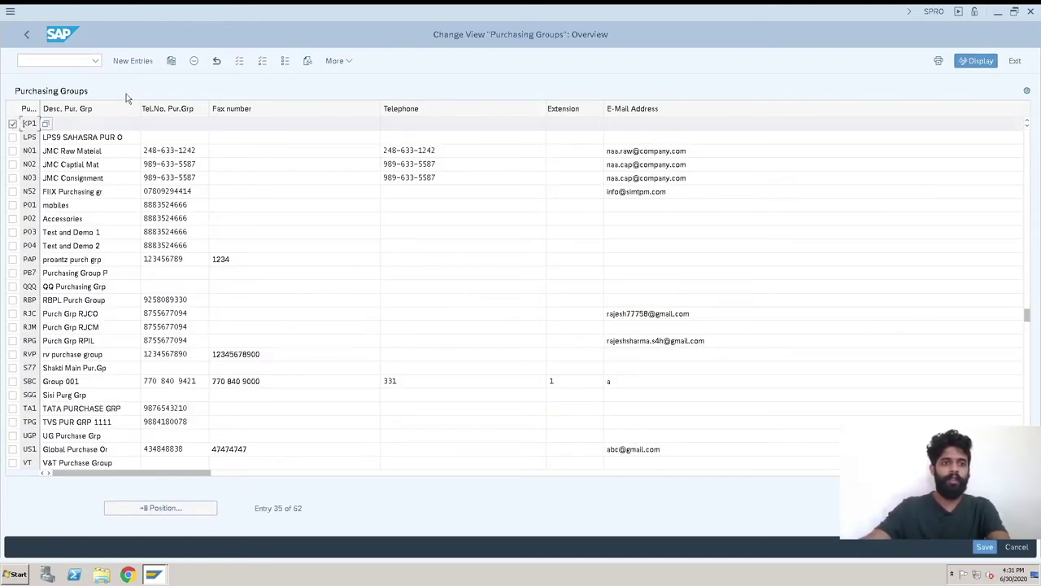
click(194, 62)
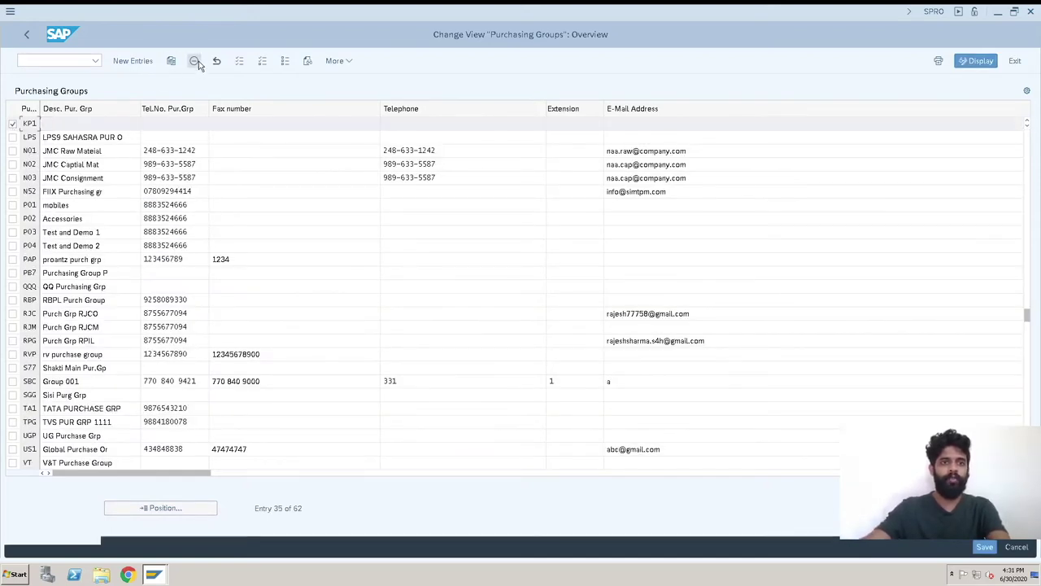
Step: Create a new row keyed KP1 with description 'KB Pune Steel Pur', fixing the typos
click(131, 61)
click(25, 123)
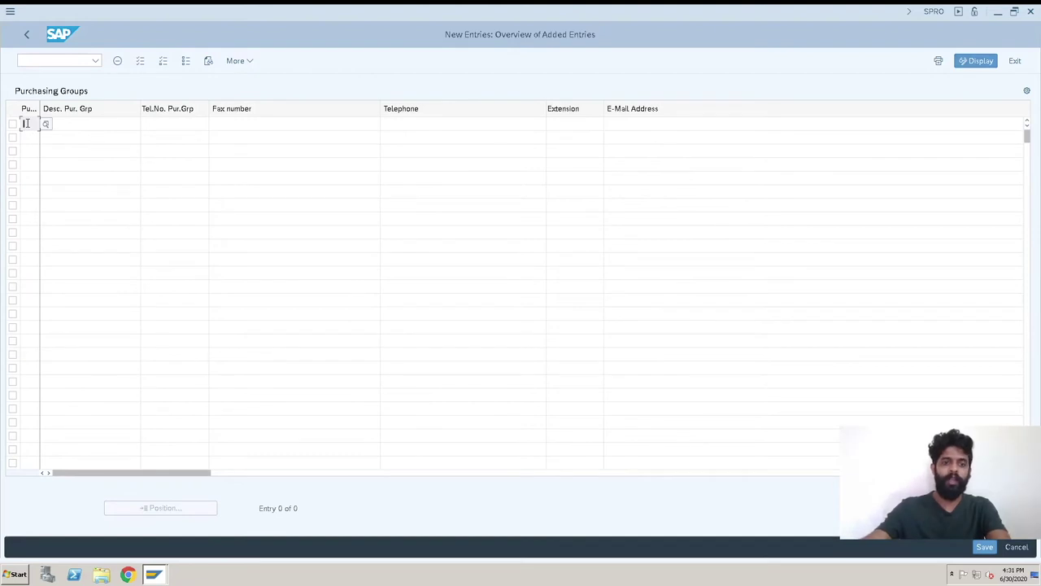
text(KP1)
key(Tab)
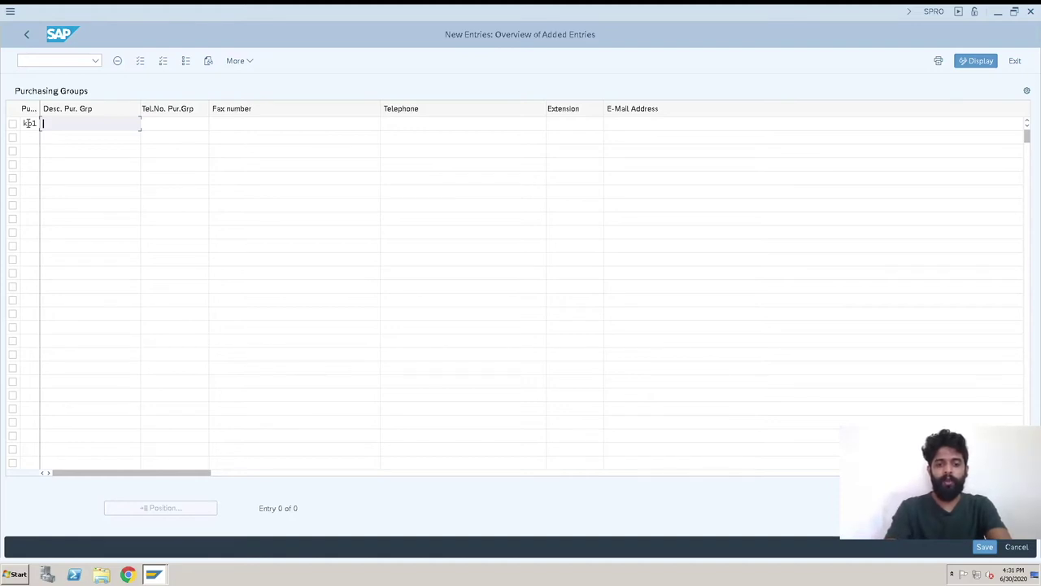
text(KB)
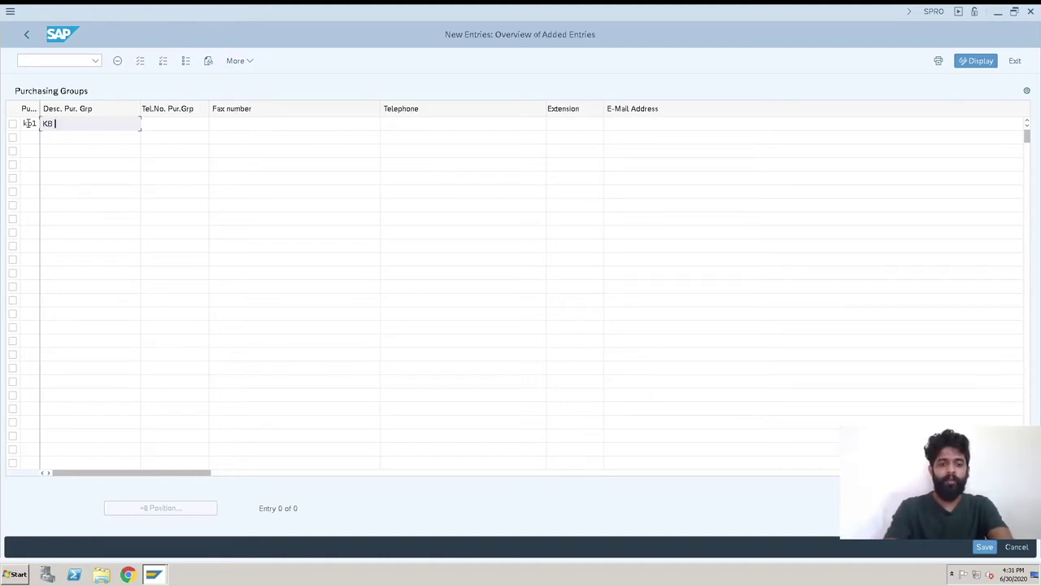
text( Kune)
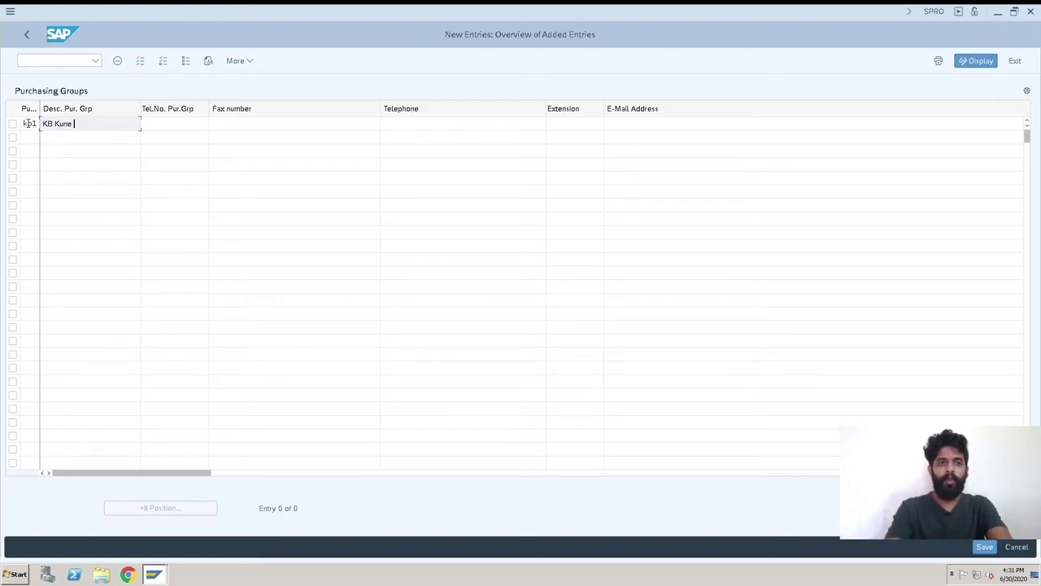
key(BackSpace)
key(BackSpace)
key(BackSpace)
key(BackSpace)
key(BackSpace)
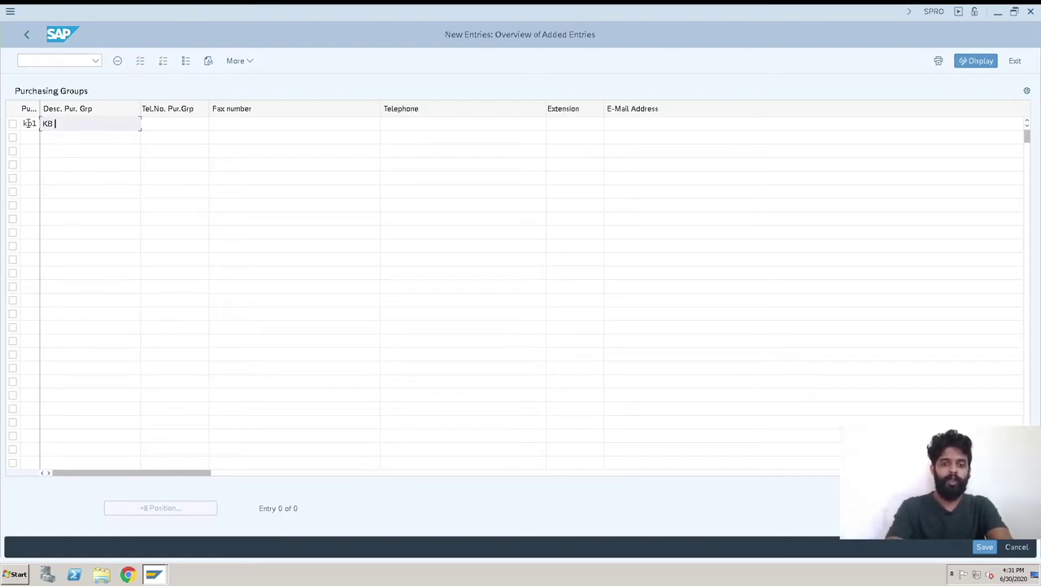
text(Pune)
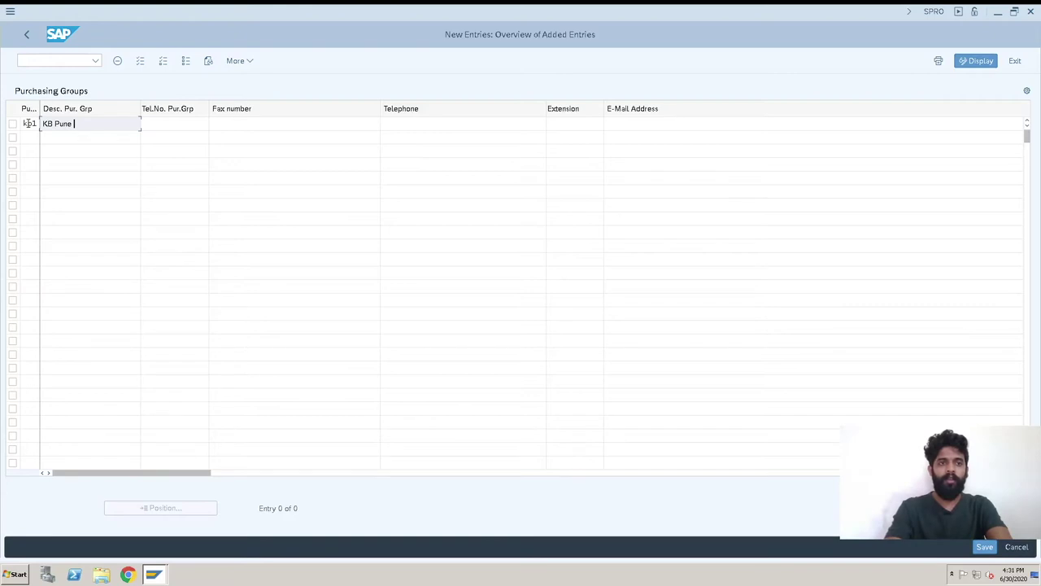
text( St)
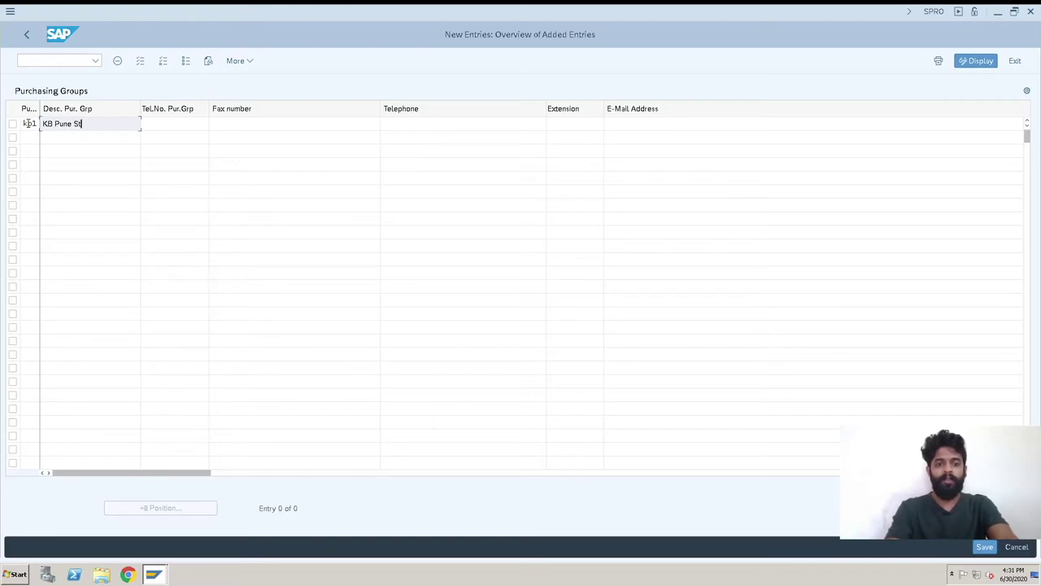
text(eel Purc)
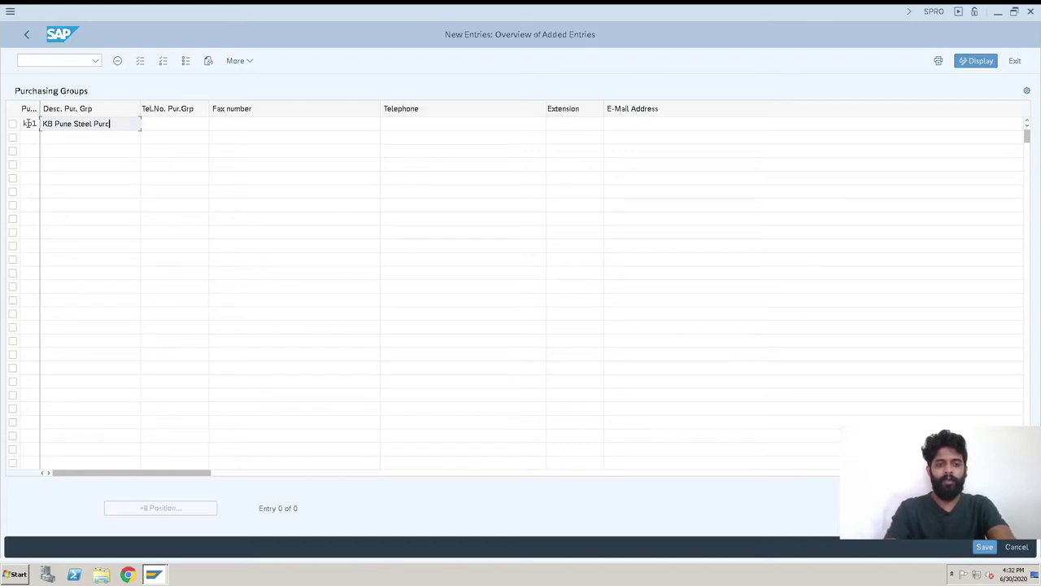
key(BackSpace)
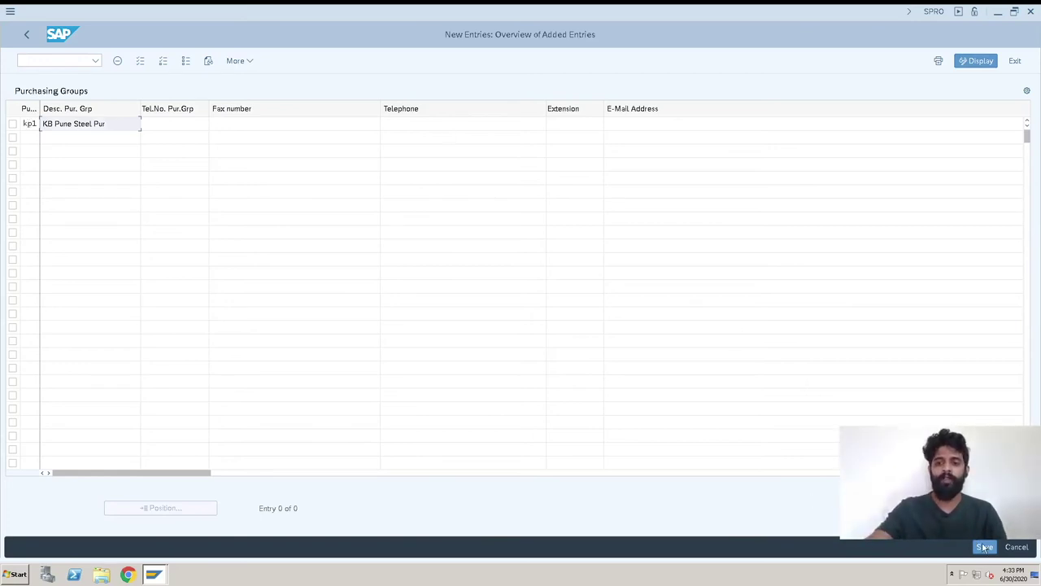
Step: Try to save the KP1 entry; it is rejected because KP1 is marked for deletion
click(984, 546)
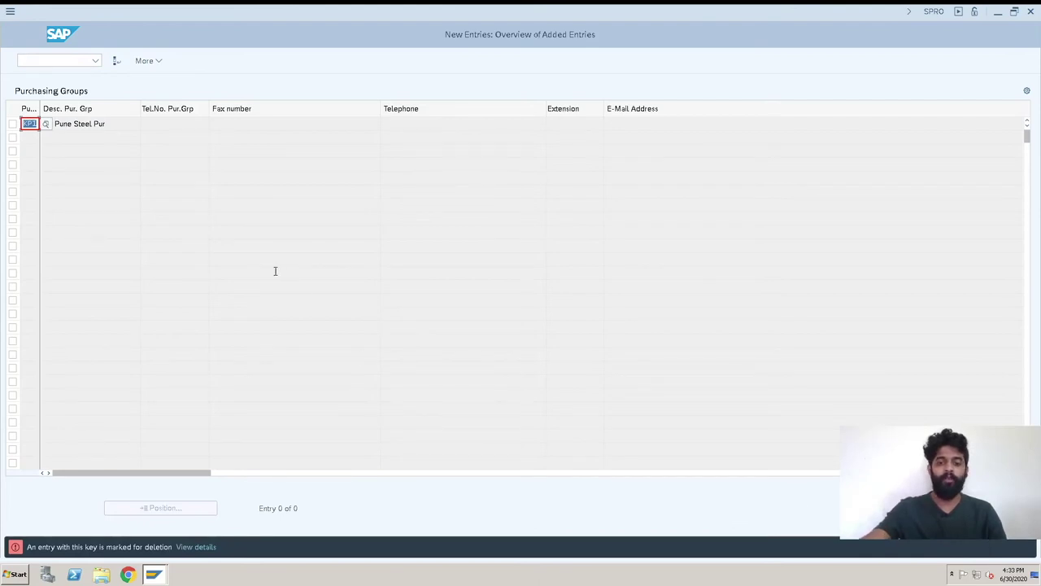
Step: Change the key to KP2, save into the customizing request, and return to the overview
key(End)
key(BackSpace)
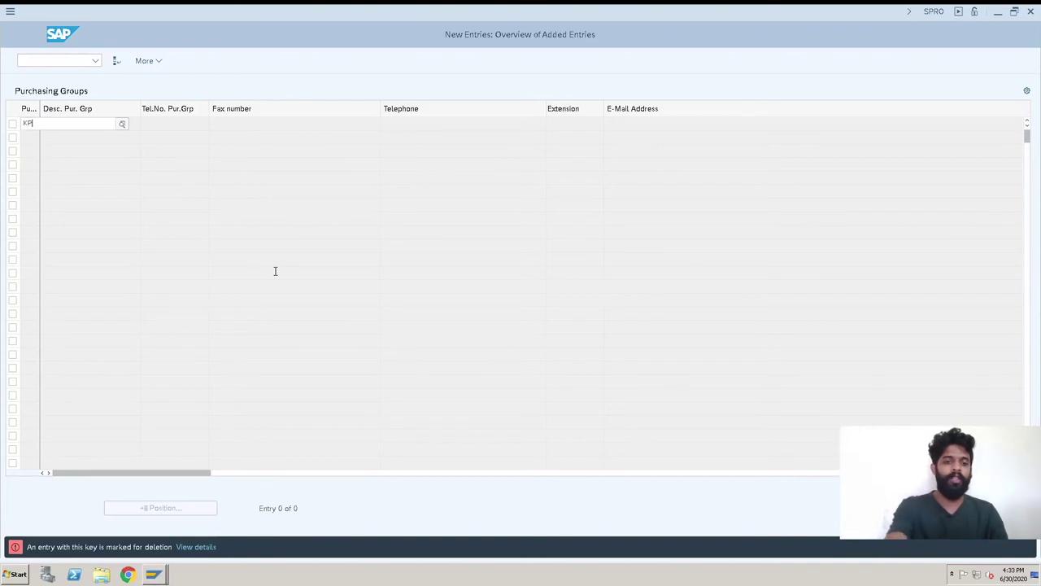
text(2)
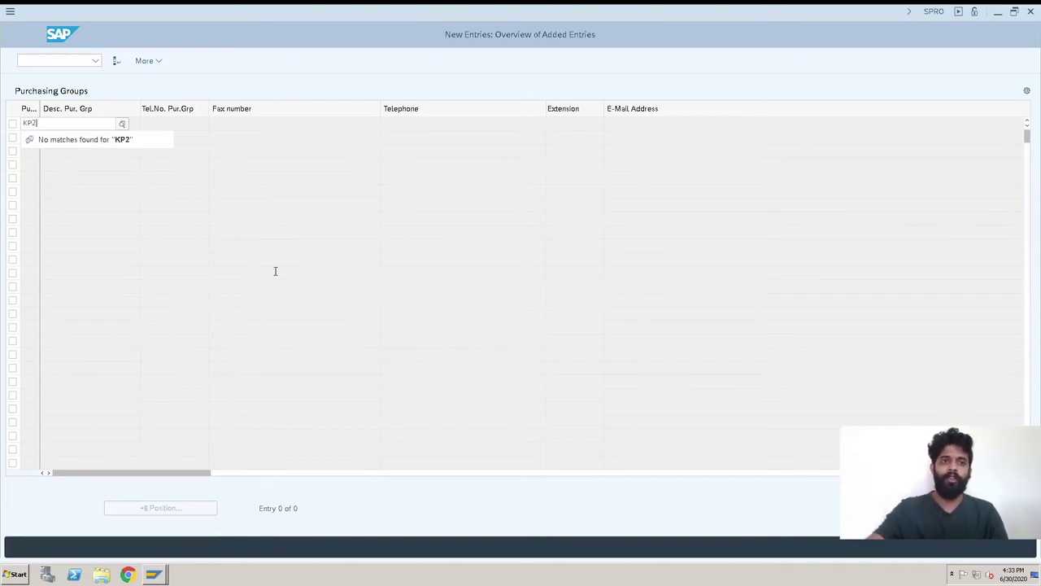
click(250, 133)
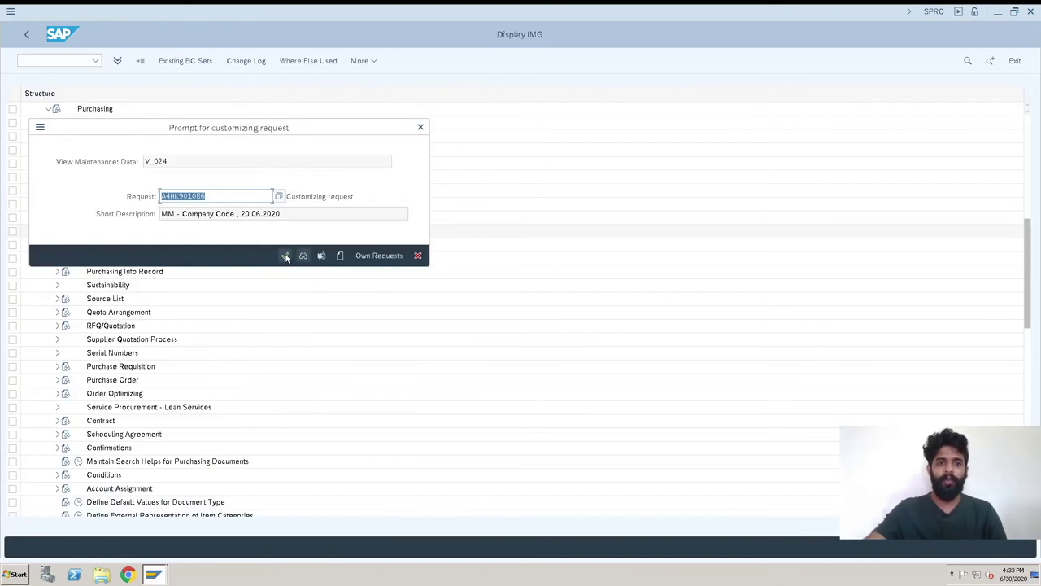
click(286, 257)
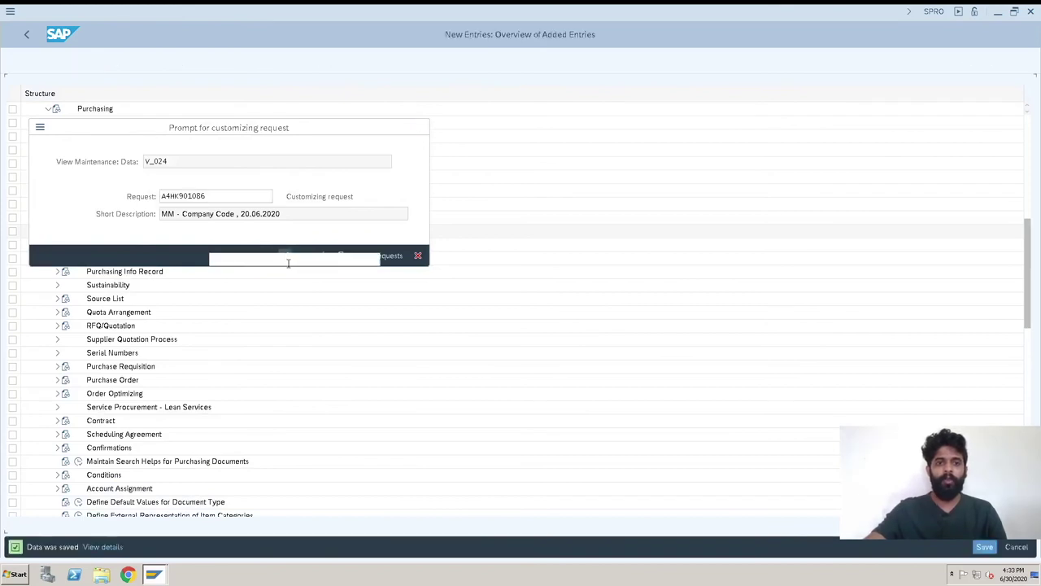
click(27, 35)
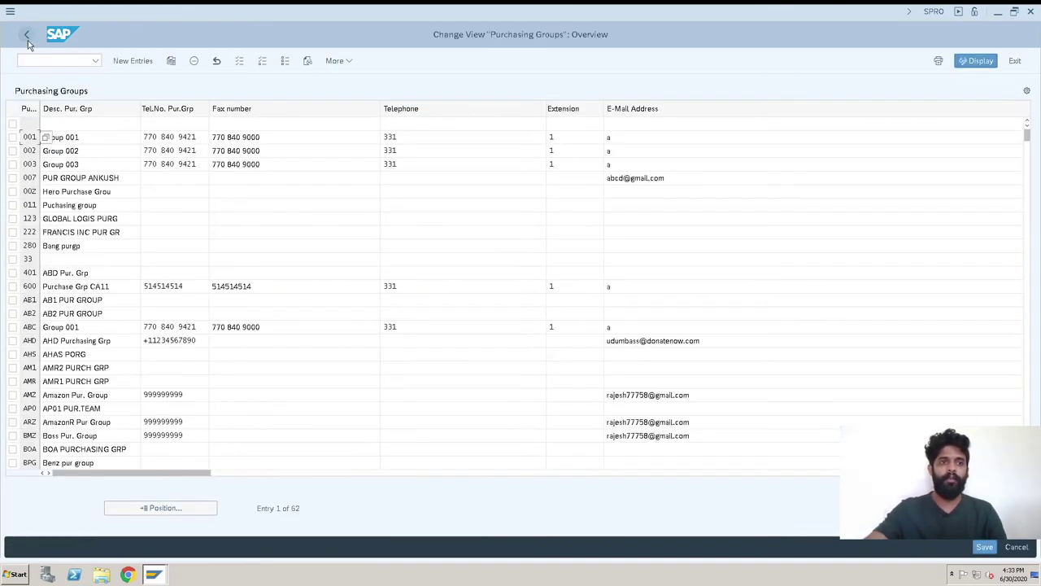
click(168, 509)
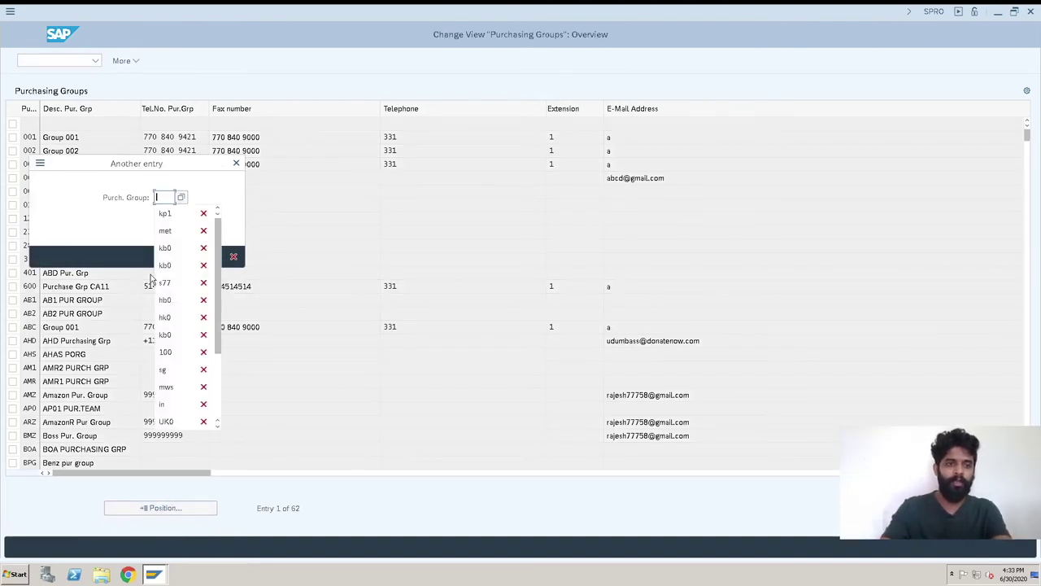
Step: Position the overview on KP2 and check its description 'KB Pune Steel Pur'
key(Down)
key(Return)
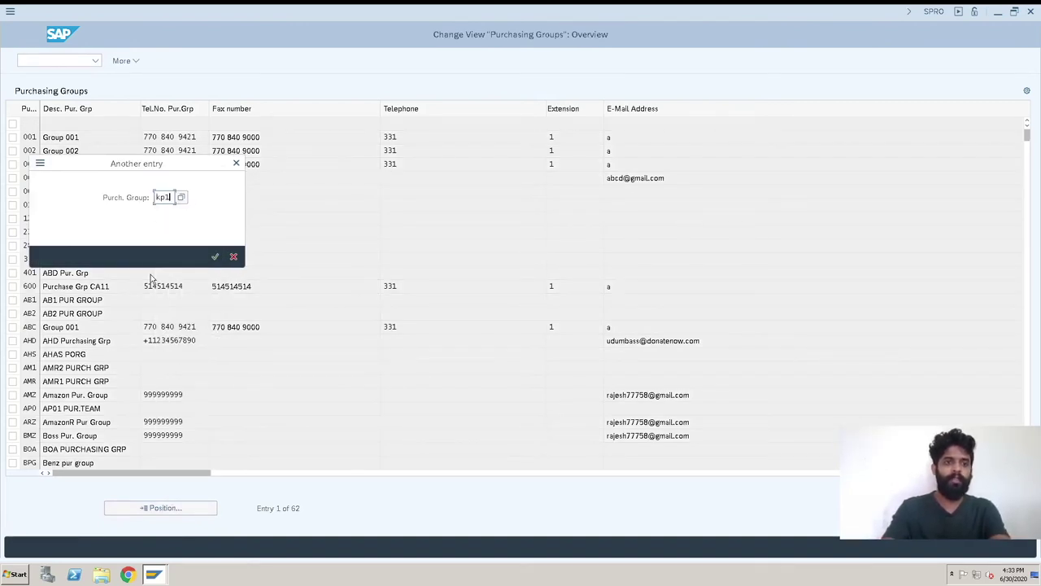
key(BackSpace)
key(Return)
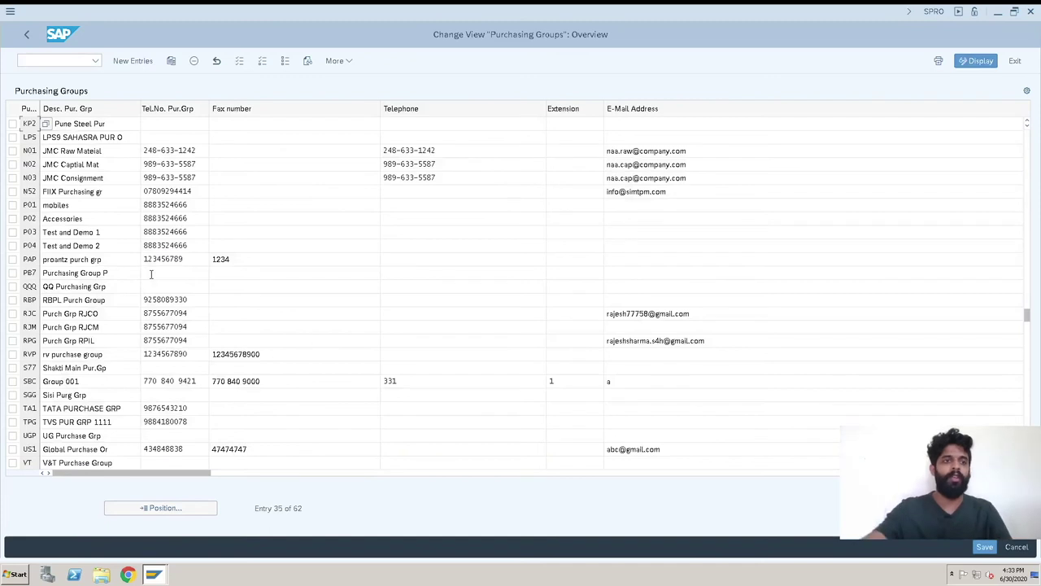
click(116, 124)
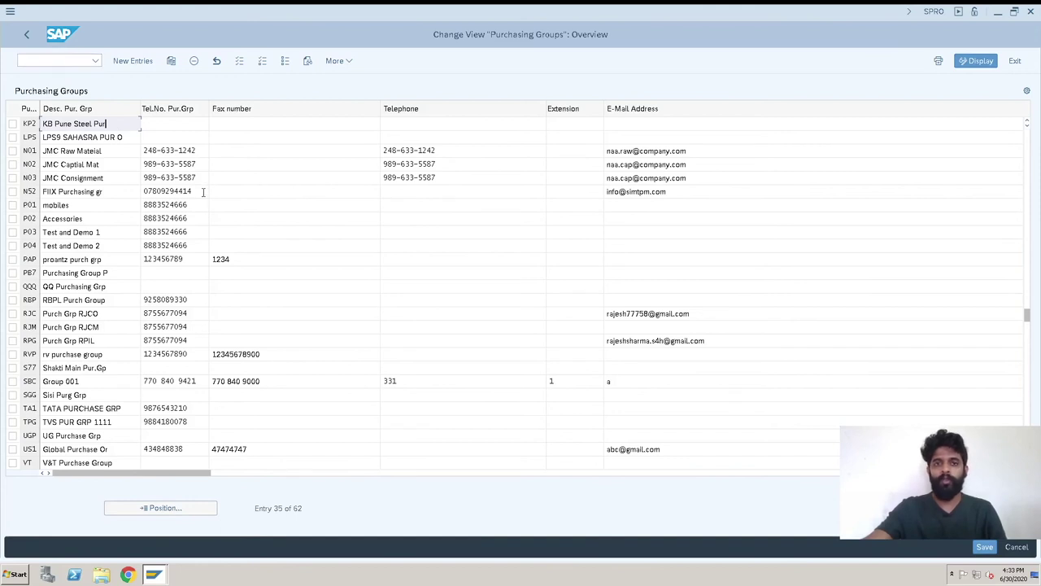
click(56, 63)
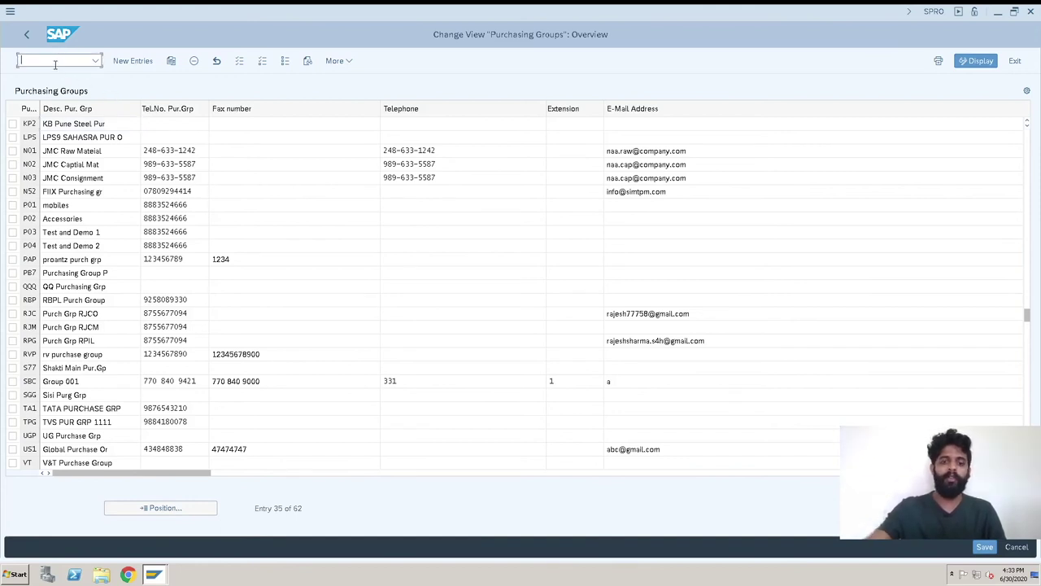
Step: Leave the table with /n and run OME4 to reopen Purchasing Groups
text(/n)
key(Return)
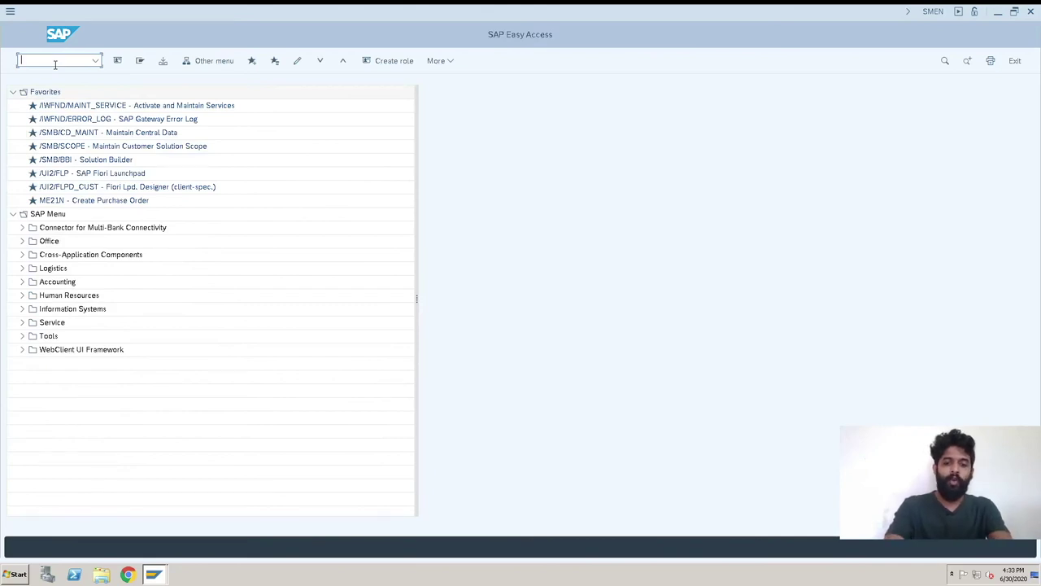
text(ome4)
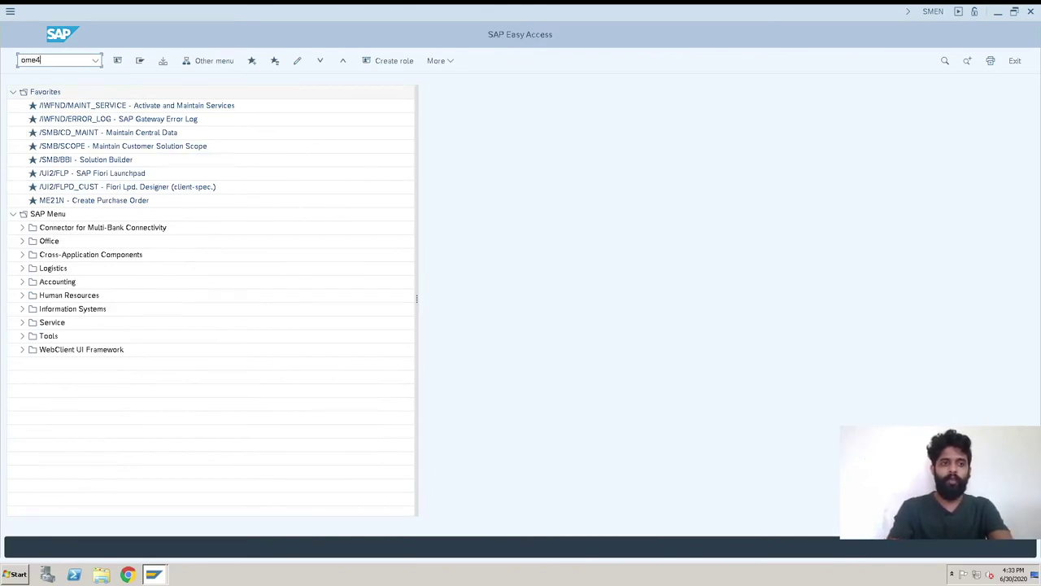
key(Return)
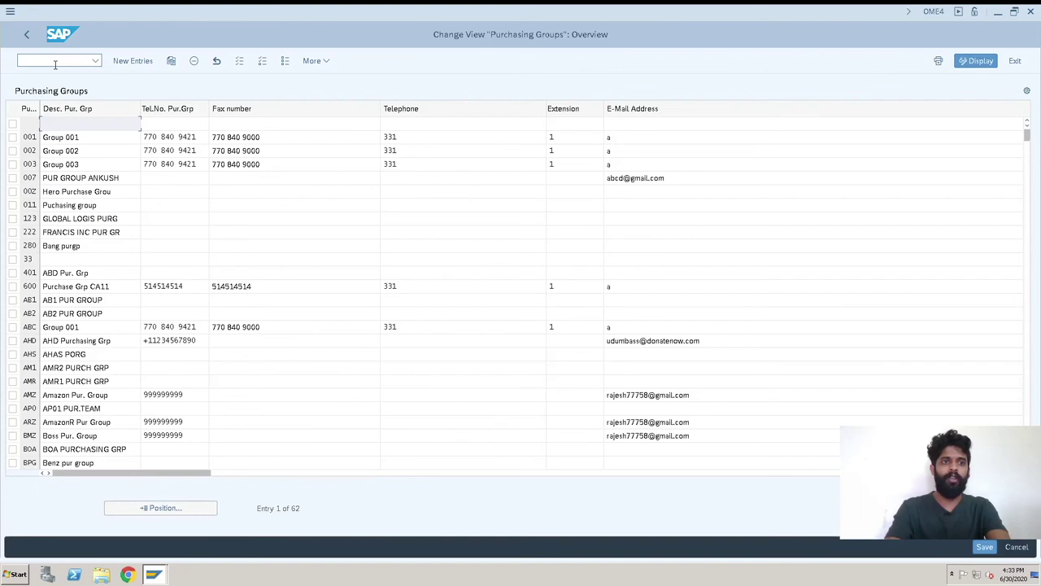